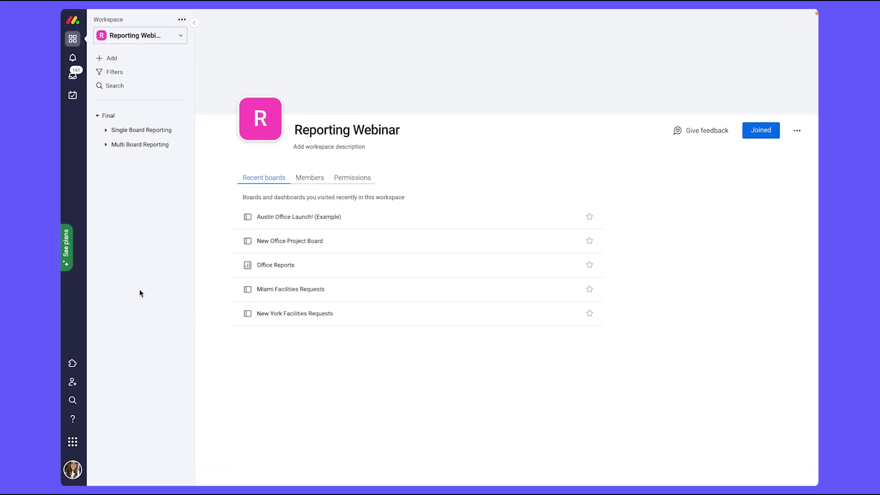
Step: Create a new board named 'Austin Office Launch!' from the workspace Add menu
left_click(133, 59)
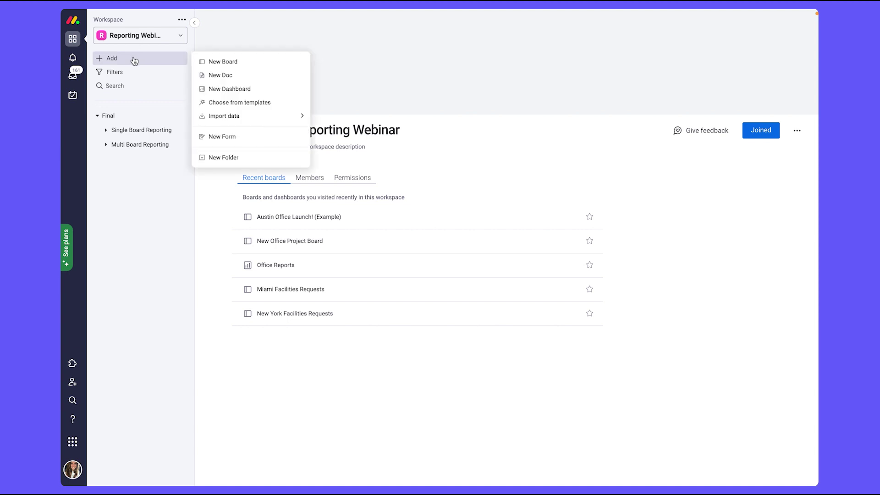
left_click(215, 65)
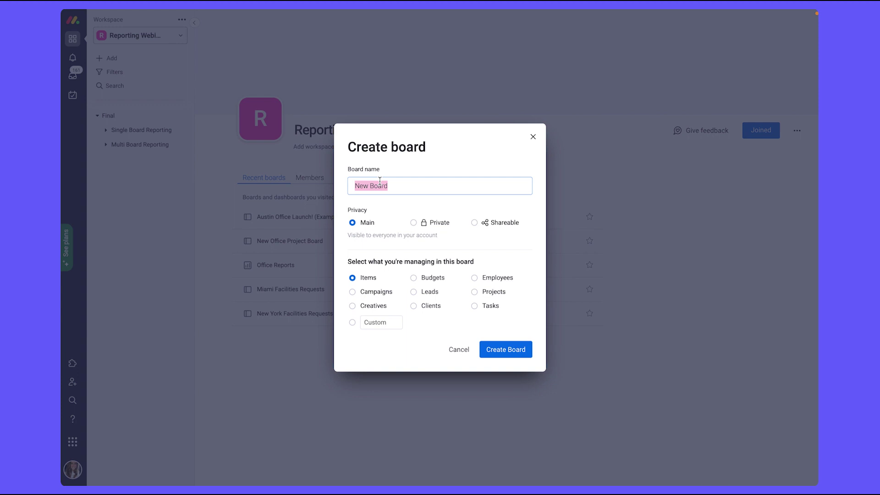
type("Austin Office Launch!")
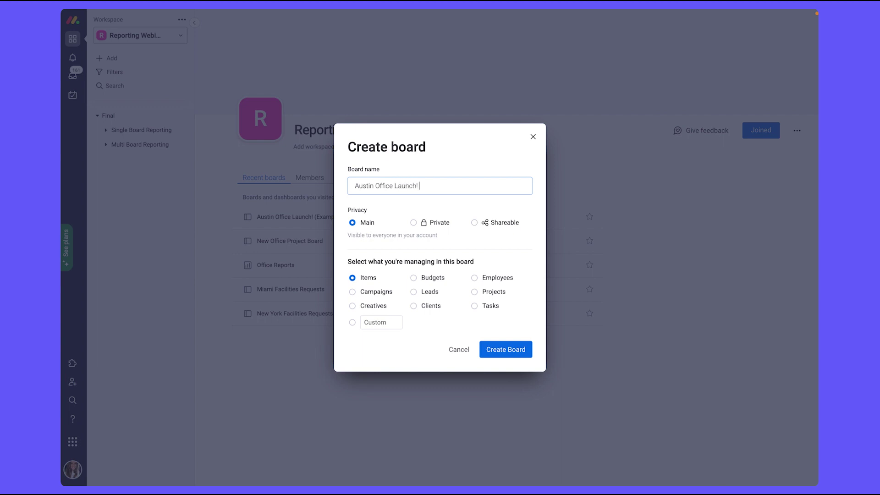
left_click(506, 349)
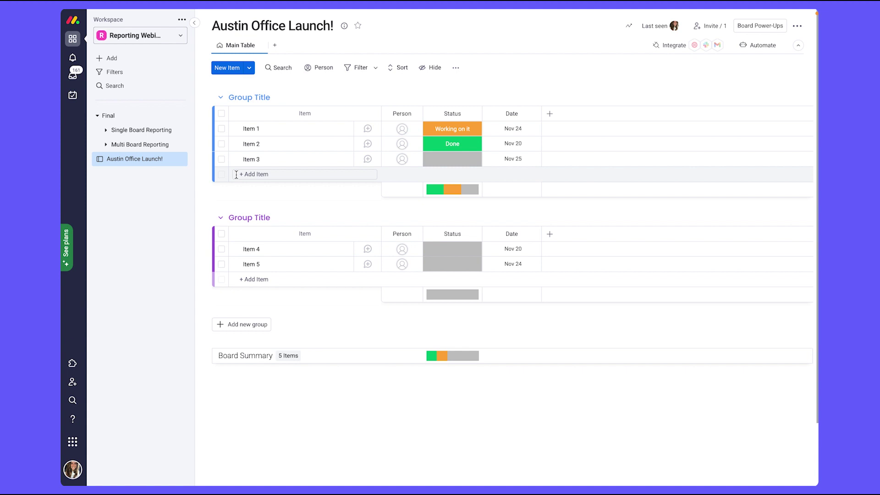
Step: Add two new groups and rename the first group 'Phase 1'
left_click(235, 325)
left_click(236, 398)
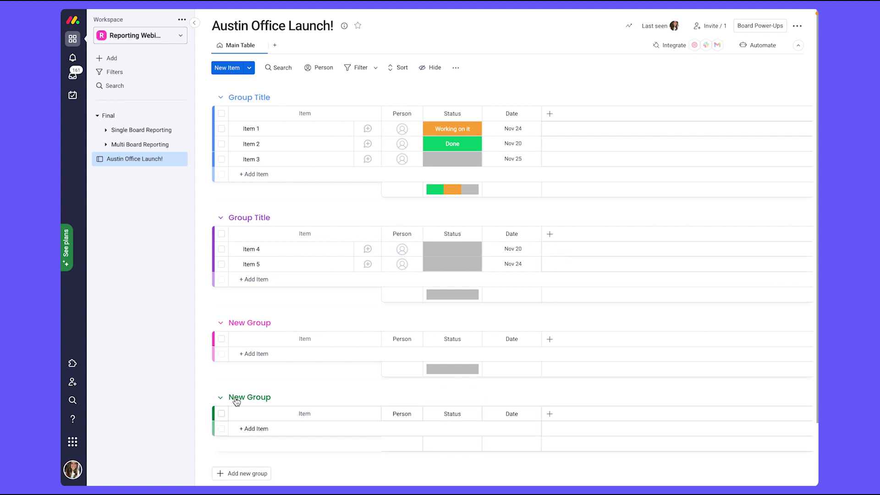
left_click(235, 397)
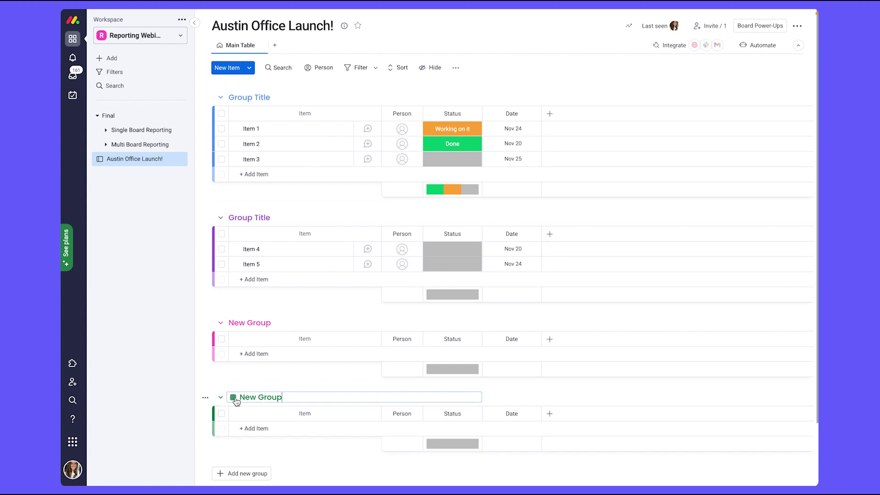
left_click(255, 97)
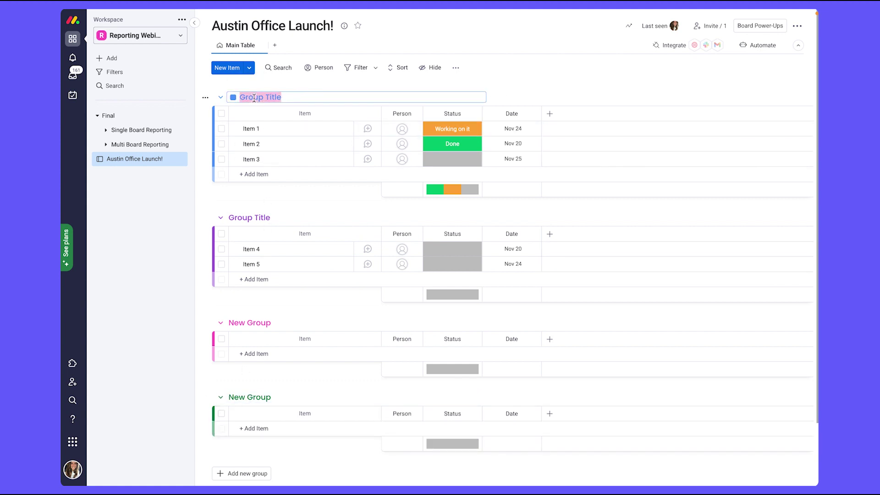
type("Phase 2")
key("BackSpace")
type("1")
key("Return")
Step: Rename the other three groups 'Phase 2', 'Phase 3' and 'Phase 4'
left_click(249, 217)
type("Phase 2")
left_click(249, 322)
type("Phase 3")
key("Return")
left_click(250, 397)
type("Phase 4")
key("Return")
Step: Rename Items 1 and 2 to 'Meet with the realtor to finalize lease documents' and 'contact the designer to work on interior design'
left_click(253, 129)
type("Meet with the realot")
key("BackSpace")
key("BackSpace")
type("tor to finalize lease")
type(" documents")
key("Return")
left_click(251, 144)
type("contact the designer to work on interior design")
key("Return")
Step: Rename Items 3 and 4 to 'Book event coordinator for launch party' and 'Finalize interior design'
left_click(252, 159)
type("Book event coordin")
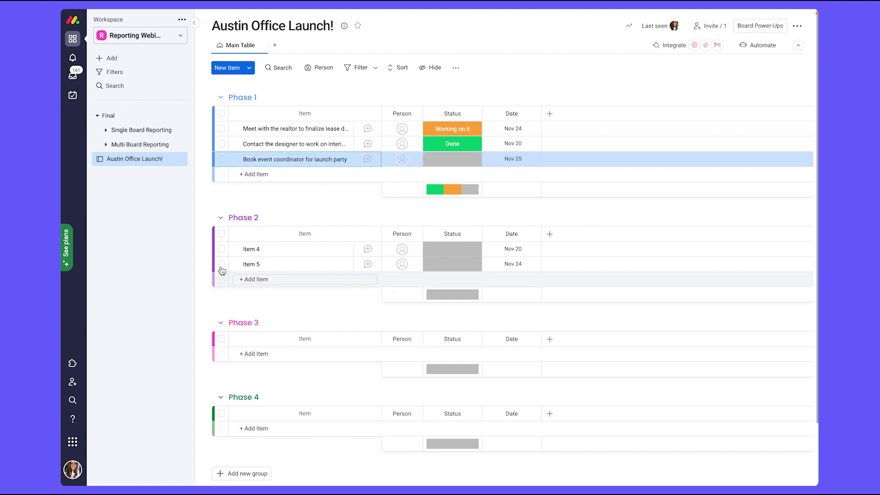
type("ator for launch party")
key("Return")
left_click(251, 249)
type("Finalize interior design")
key("Return")
left_click(251, 265)
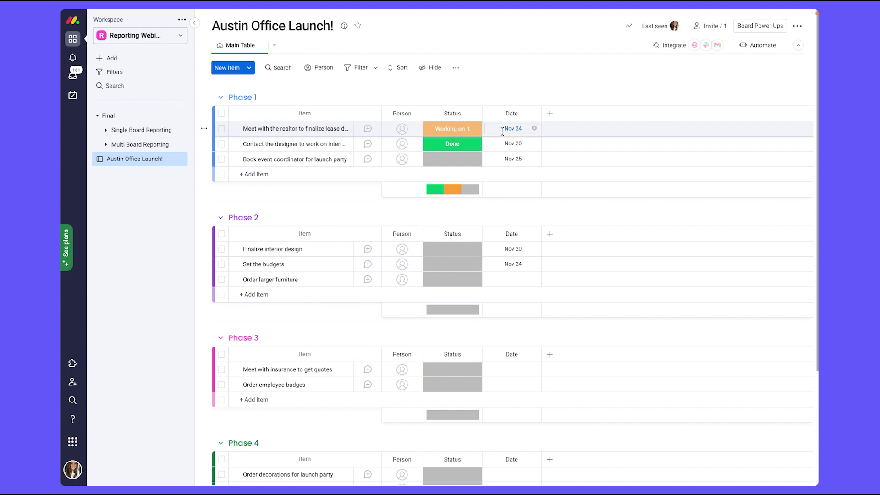
Step: Rename the Date column to 'Due Date' and check it in every phase group
left_click(504, 115)
left_click(487, 114)
type("Due")
key("Return")
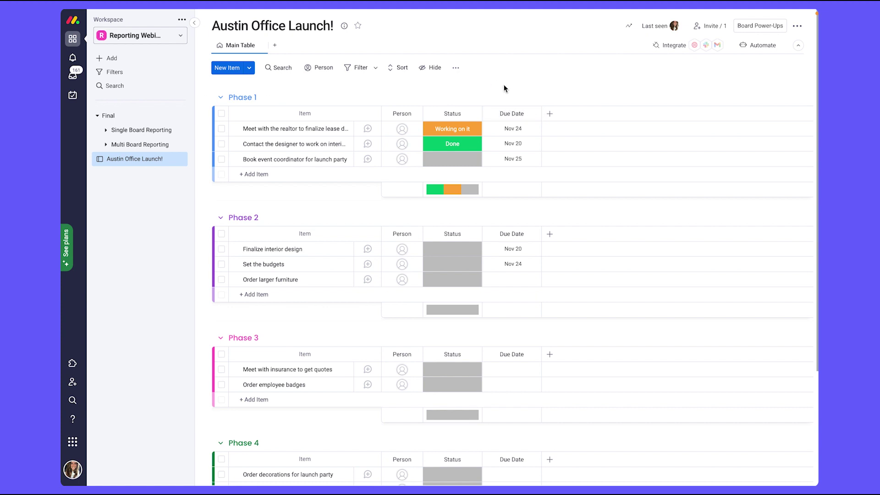
scroll(504, 87, "down", 1)
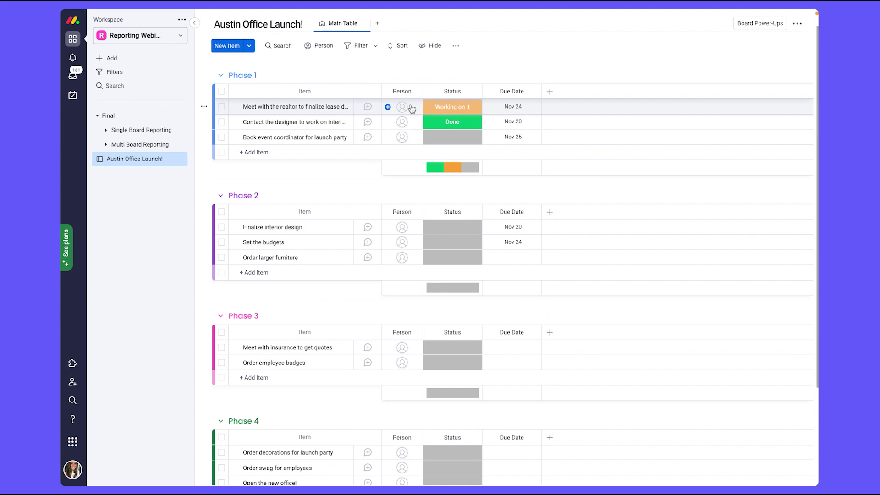
scroll(410, 106, "up", 1)
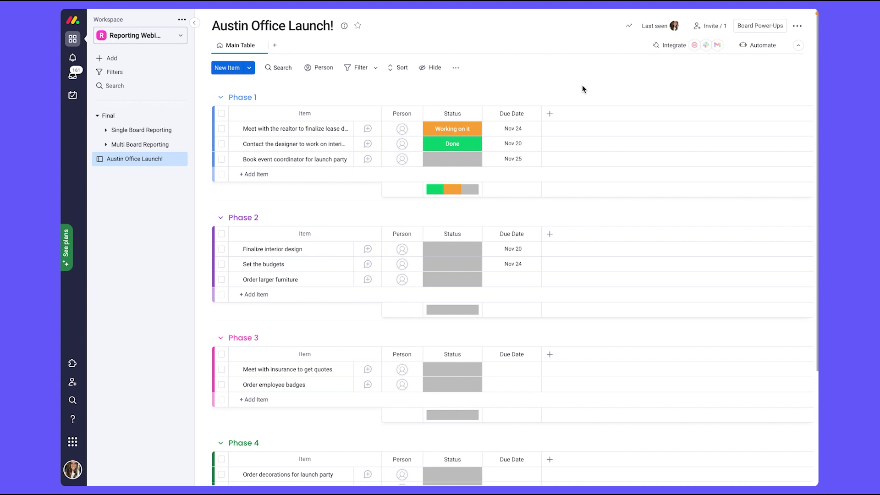
Step: Add a Timeline column after the Due Date column
left_click(551, 114)
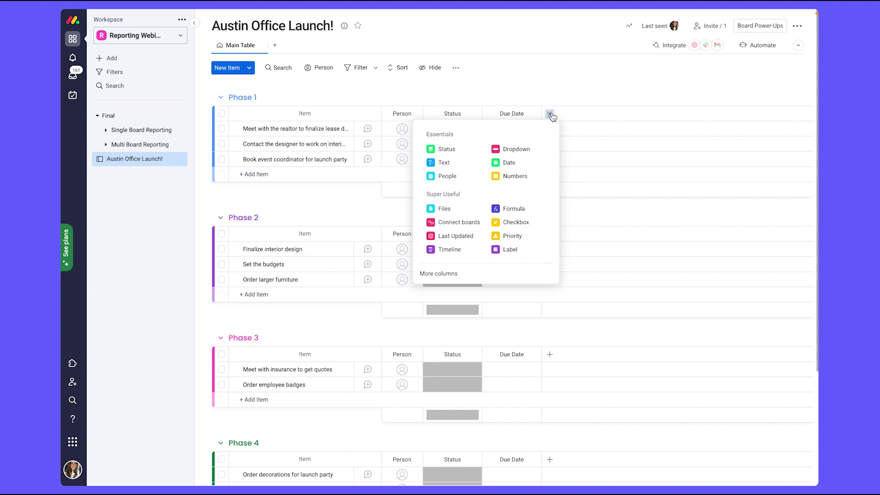
left_click(467, 252)
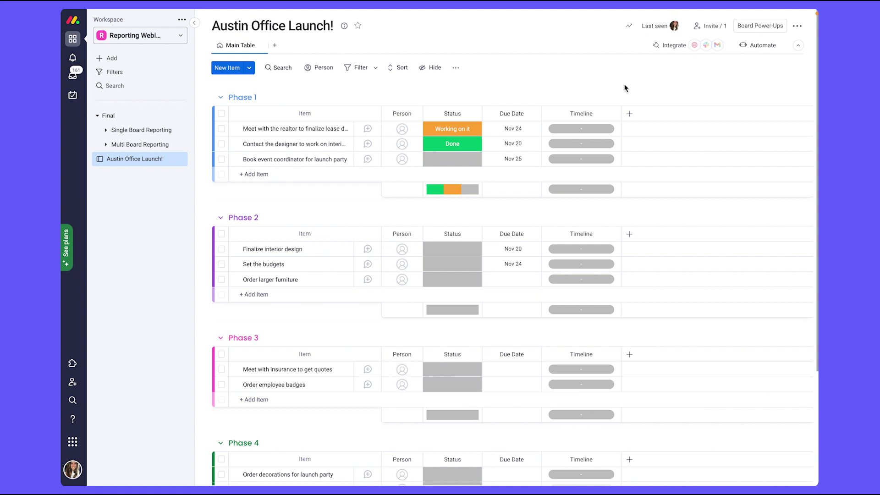
Step: Add three Numbers columns after the Timeline column
left_click(630, 114)
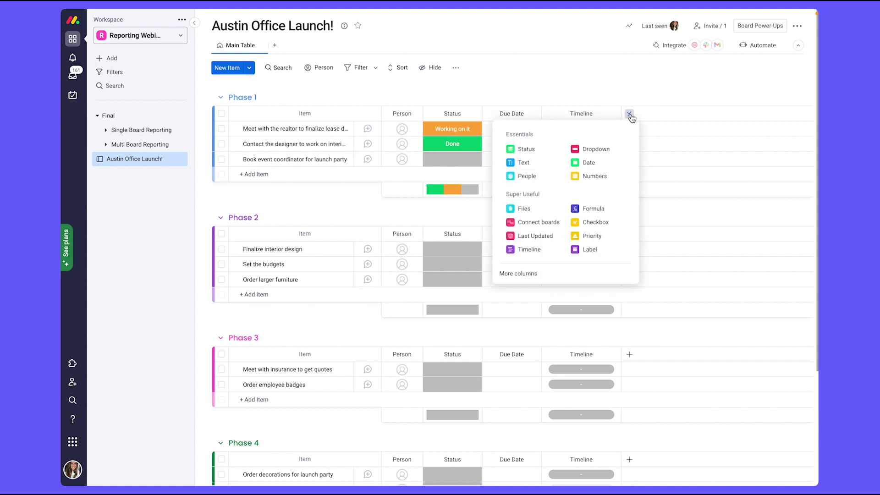
left_click(604, 177)
left_click(689, 113)
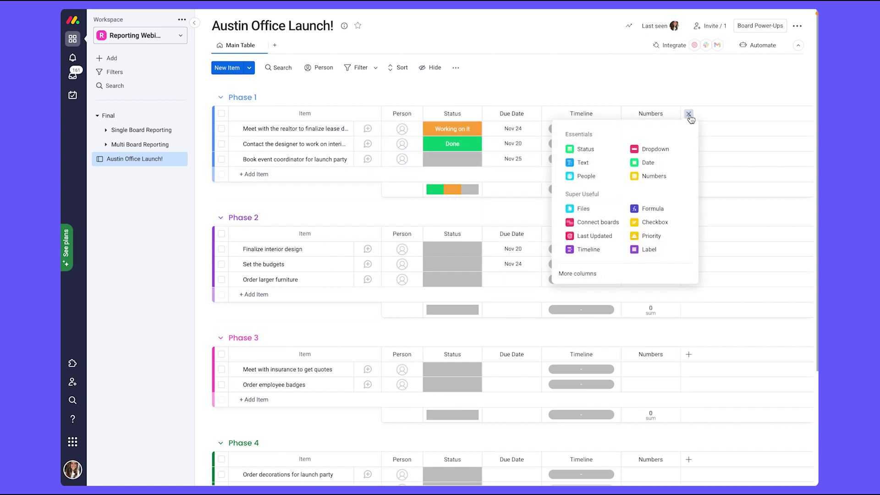
left_click(670, 177)
left_click(749, 113)
left_click(738, 177)
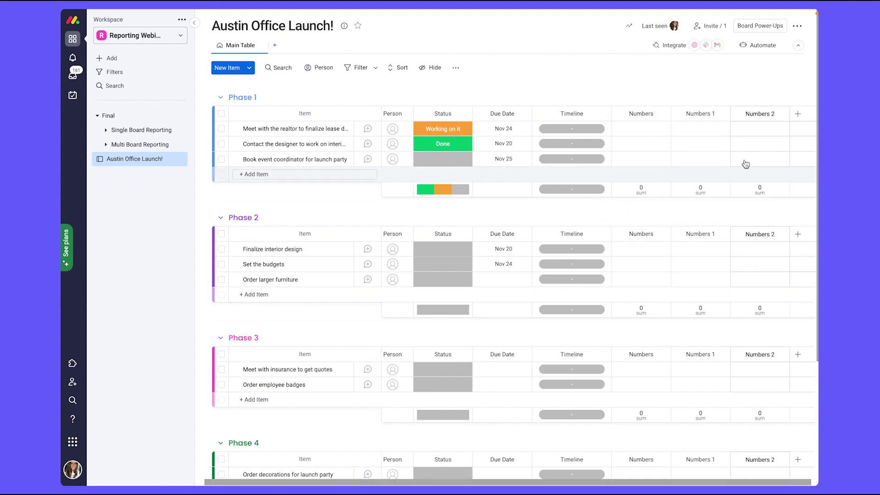
Step: Rename the three Numbers columns 'Planned Budget', 'Actual Budget' and 'Hours'
left_click(641, 114)
type("Planned Budget")
key("Return")
left_click(695, 114)
type("Actual Budget")
key("Return")
left_click(760, 114)
type("Hours")
key("Return")
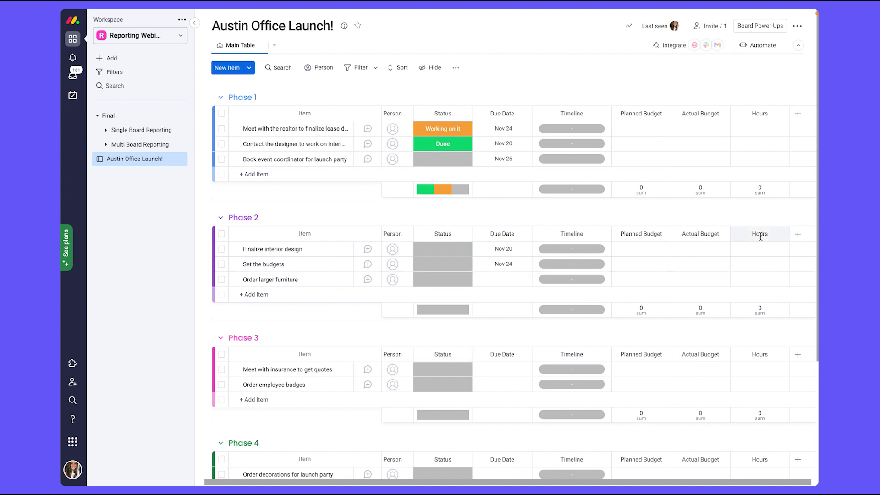
Step: Add a Formula column computing {Planned Budget}-{Actual Budget}
scroll(769, 234, "right", 1)
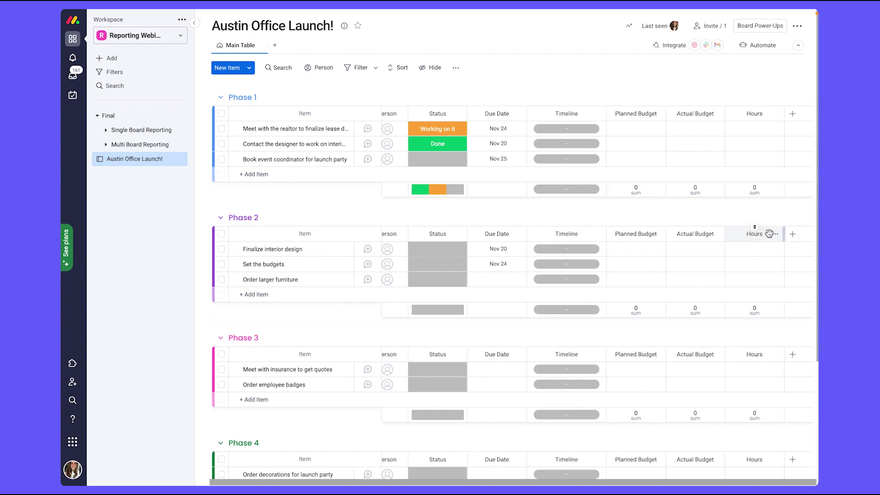
left_click(793, 114)
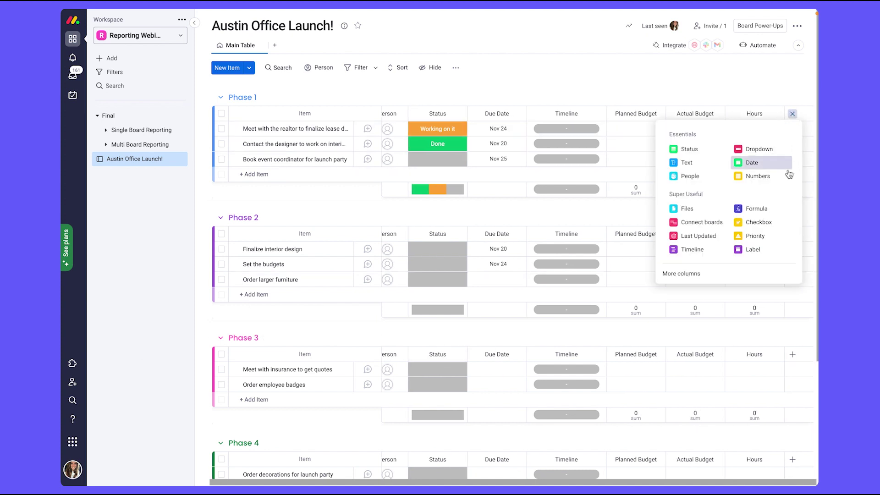
left_click(770, 207)
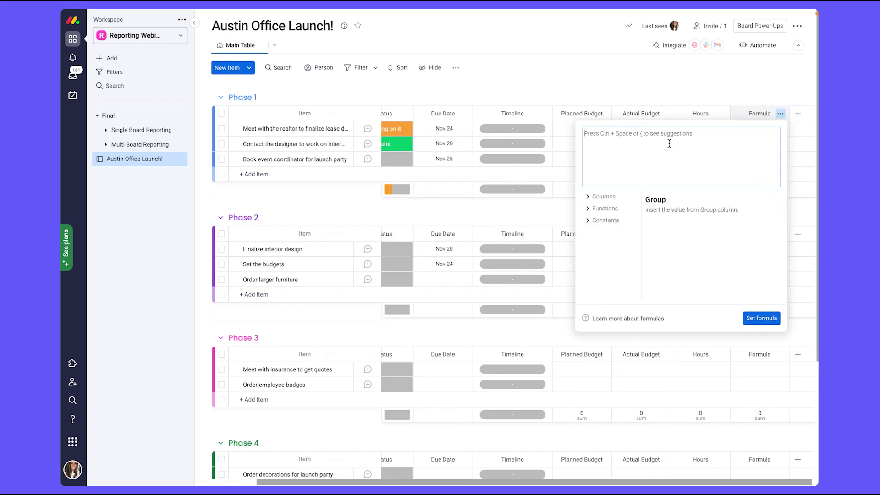
left_click(591, 198)
scroll(594, 224, "down", 3)
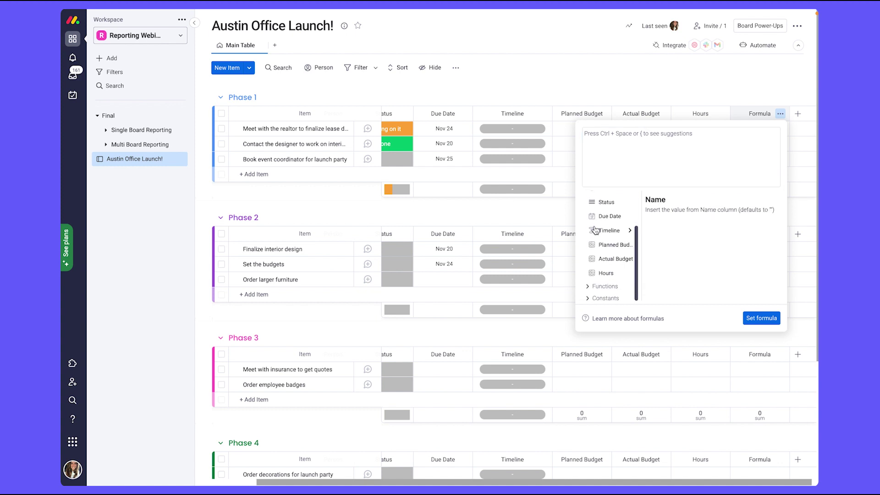
left_click(598, 245)
type("-")
left_click(605, 260)
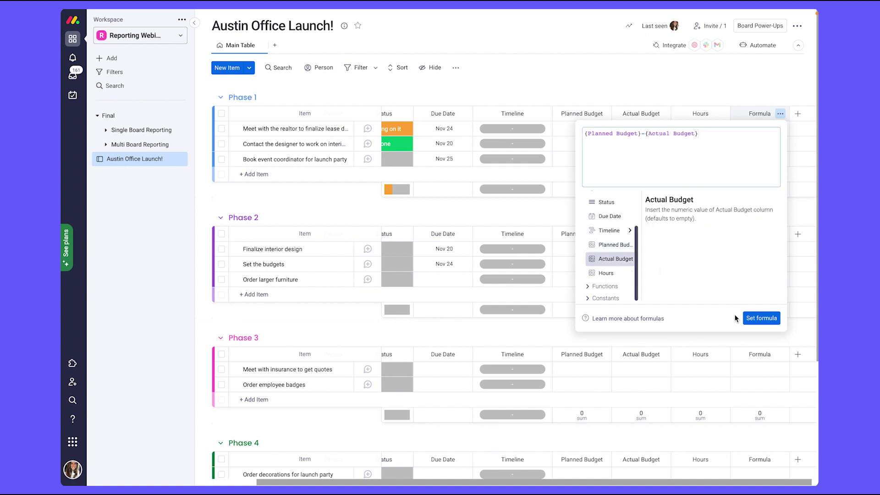
left_click(751, 322)
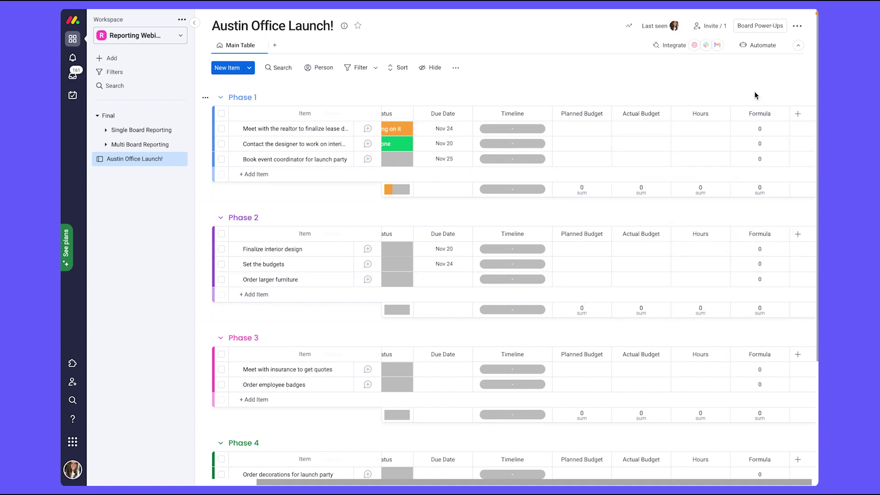
Step: Rename the formula column 'Over/Under Budget'
left_click(759, 114)
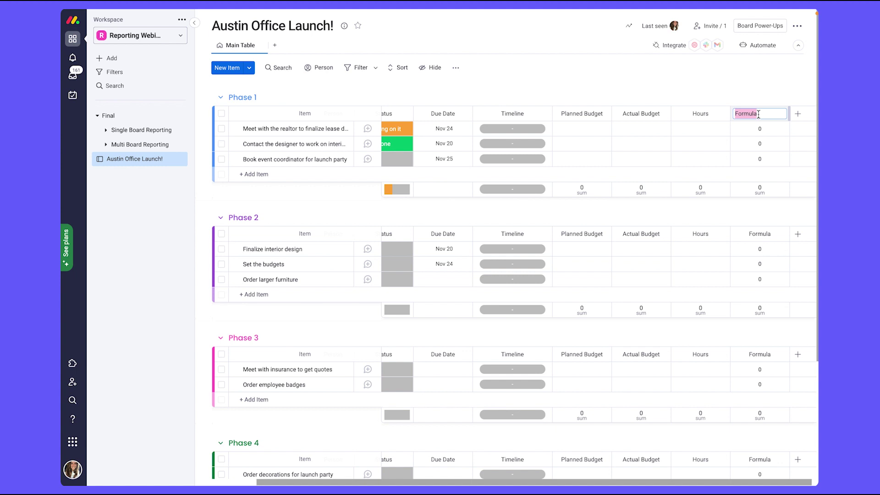
type("Over/Under Budget")
key("Return")
scroll(692, 104, "right", 1)
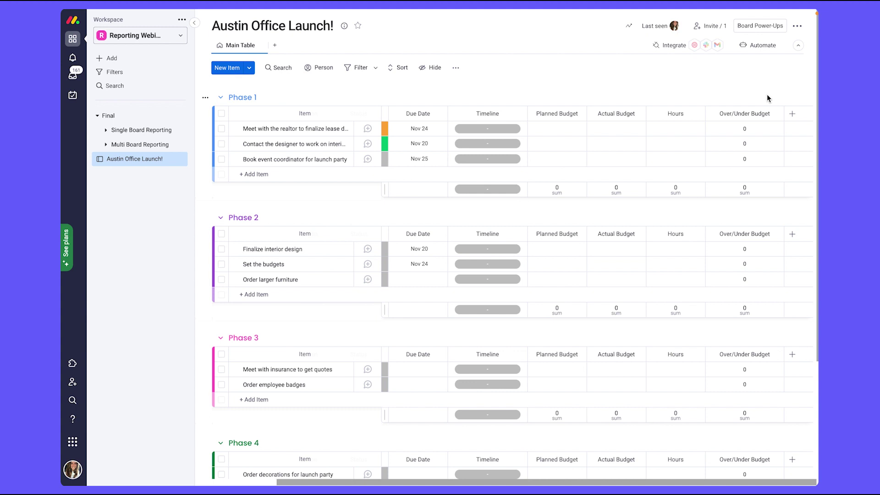
Step: Search the Column Center for 'time tr' and add the Time Tracking column
left_click(792, 114)
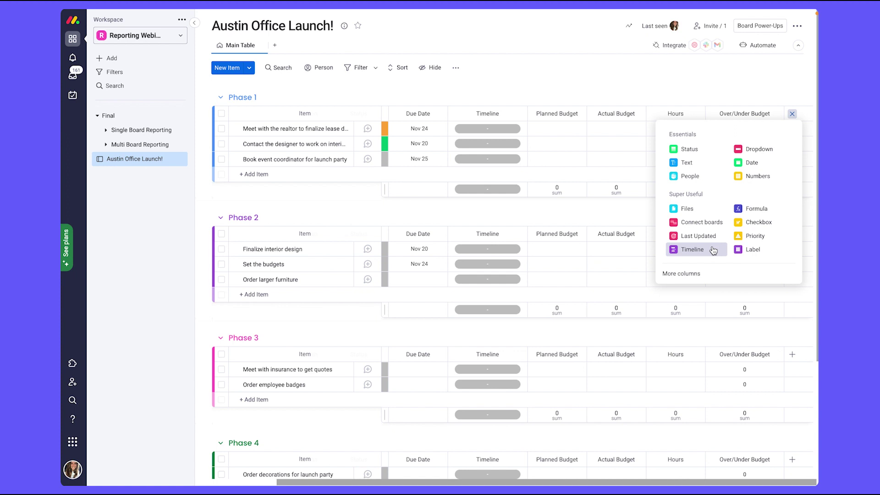
left_click(708, 276)
type("time tr")
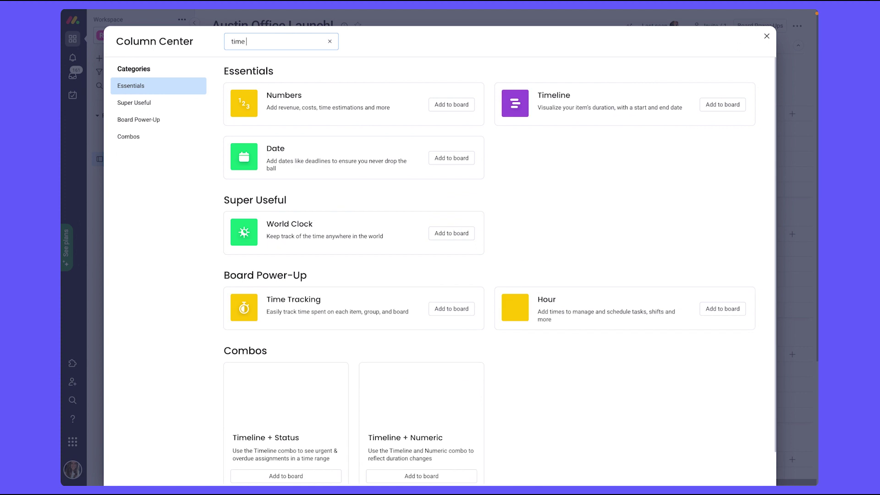
left_click(384, 180)
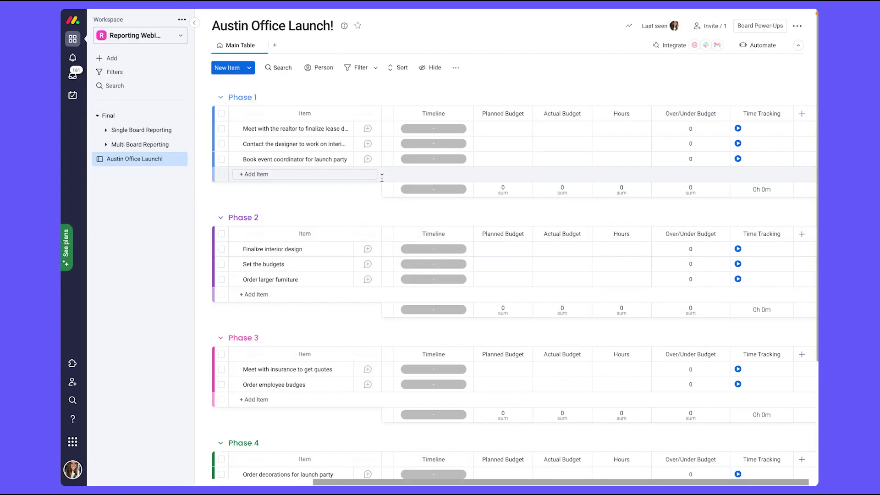